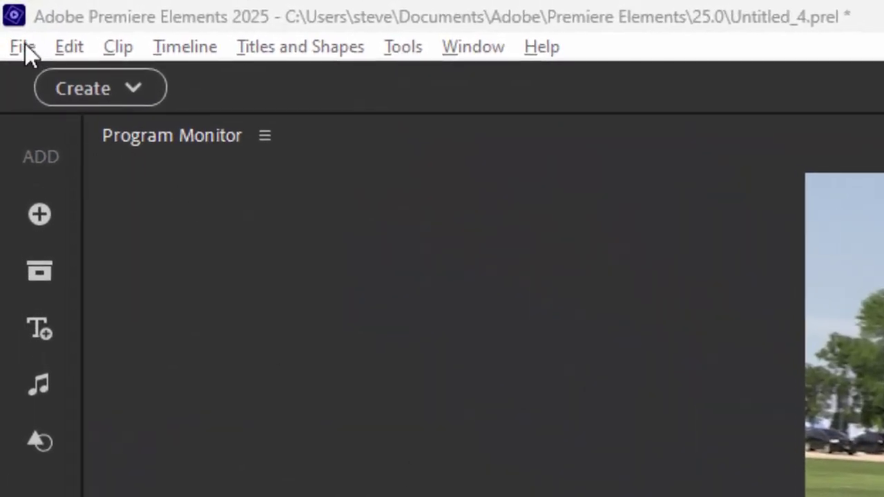
# Start a new project from the File menu without saving the current project's changes.
pyautogui.click(23, 47)
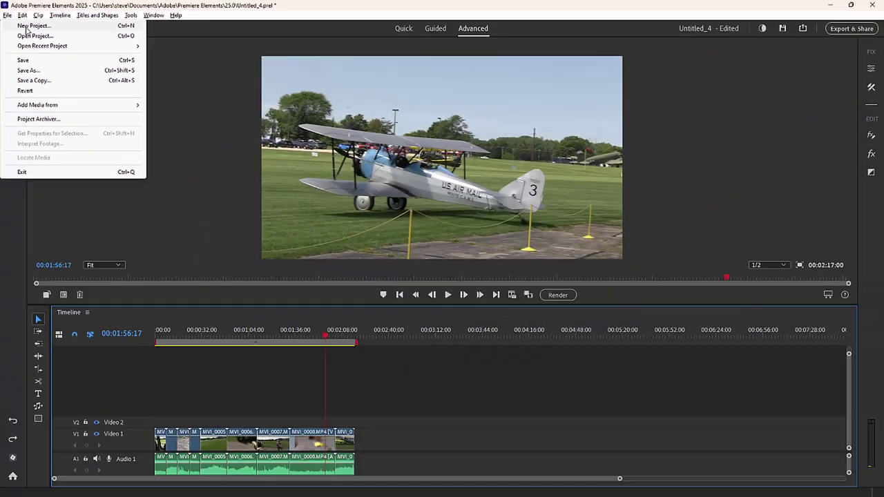
pyautogui.click(28, 26)
pyautogui.click(441, 263)
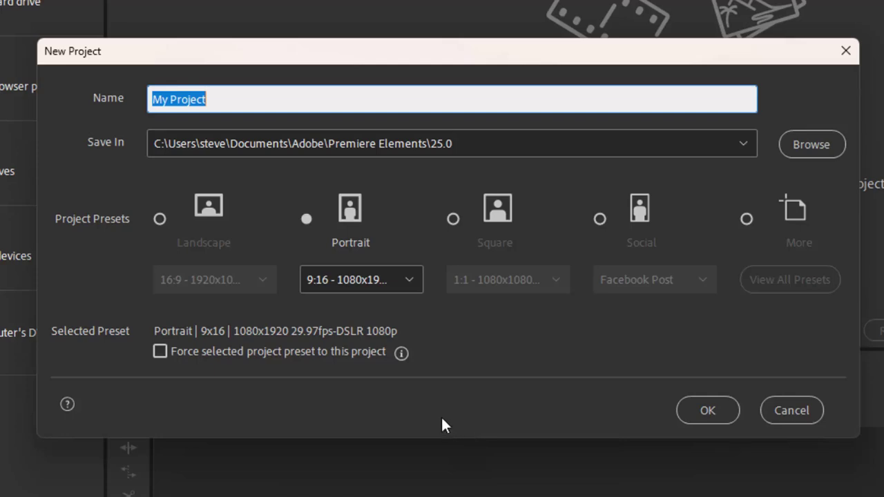
# Preview the Landscape and Portrait resolution options, keeping Portrait at 1080x1920, 29.97 fps.
pyautogui.click(160, 219)
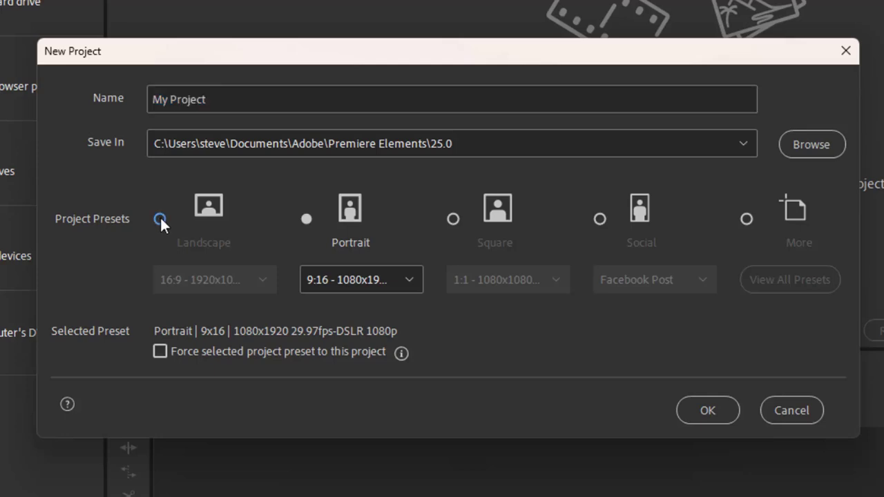
pyautogui.click(256, 280)
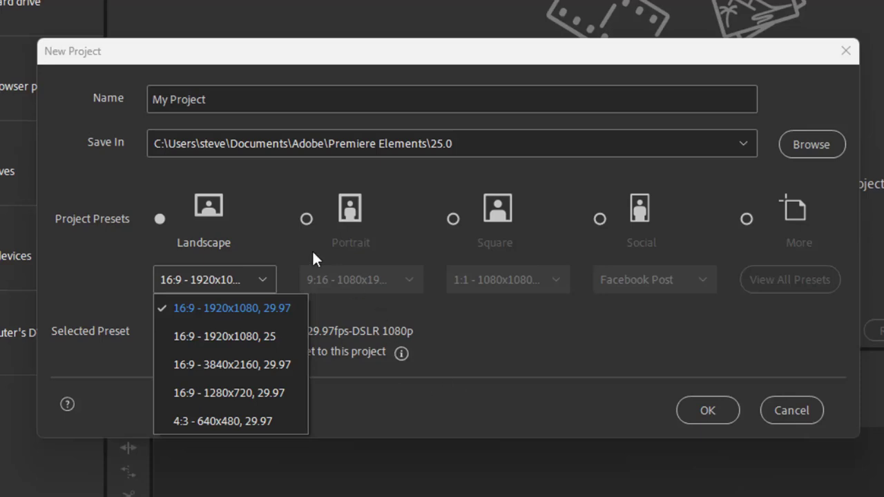
pyautogui.click(307, 218)
pyautogui.click(308, 218)
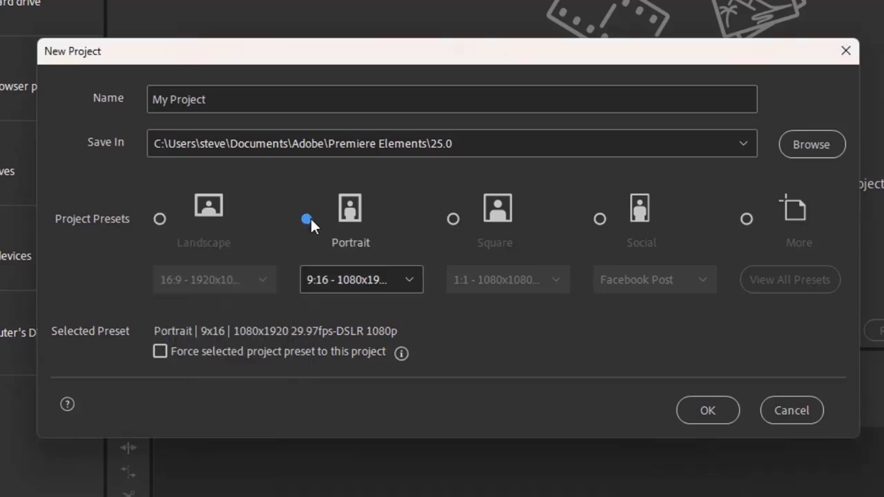
pyautogui.click(365, 279)
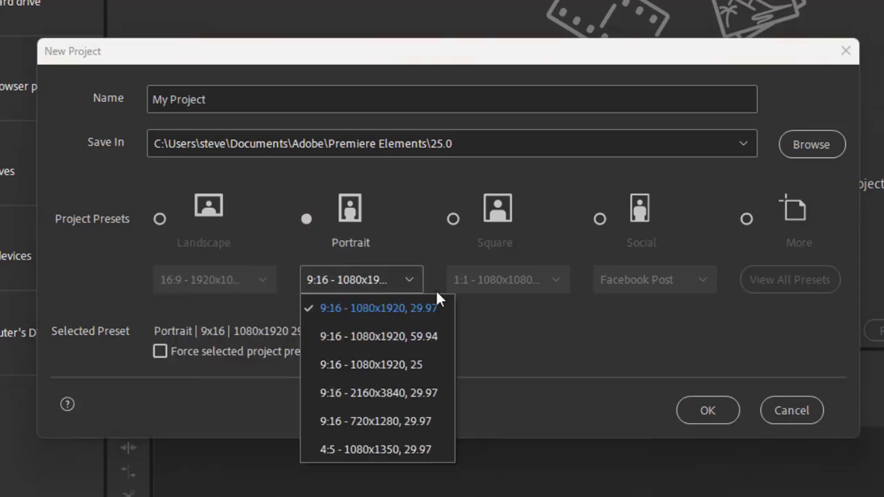
pyautogui.click(507, 334)
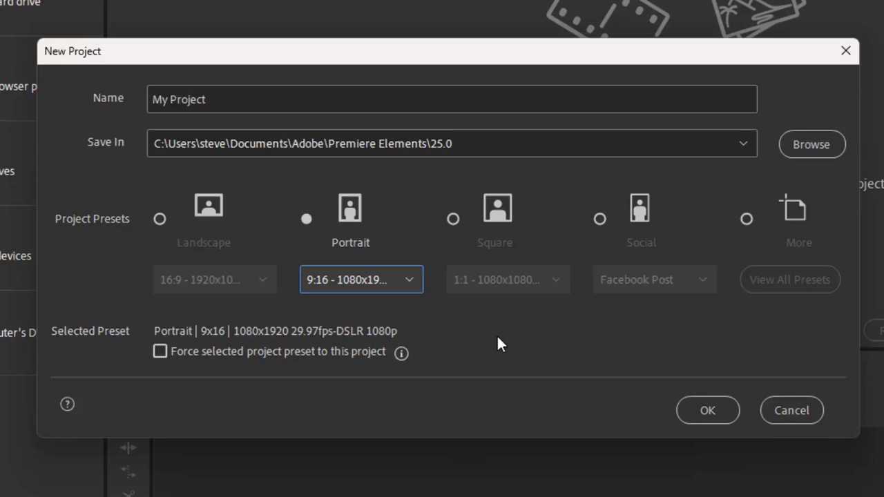
# Preview the Square preset at 1080x1080, then select the Social preset.
pyautogui.click(453, 219)
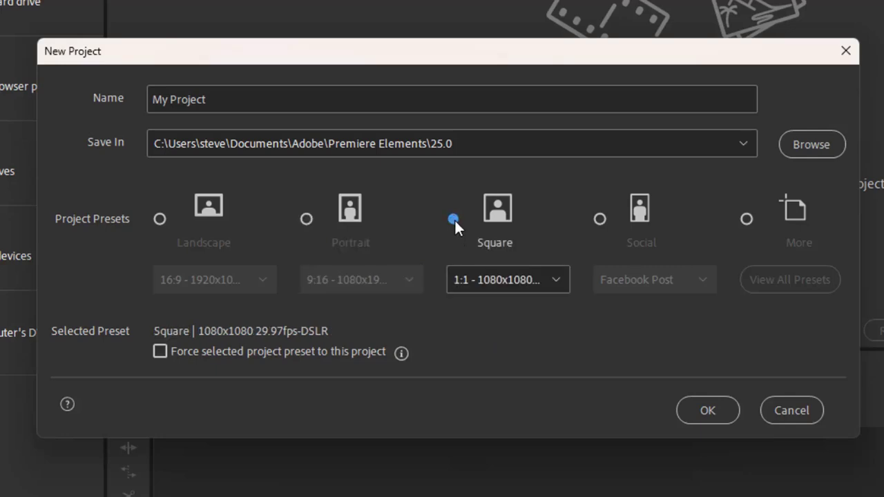
pyautogui.click(560, 281)
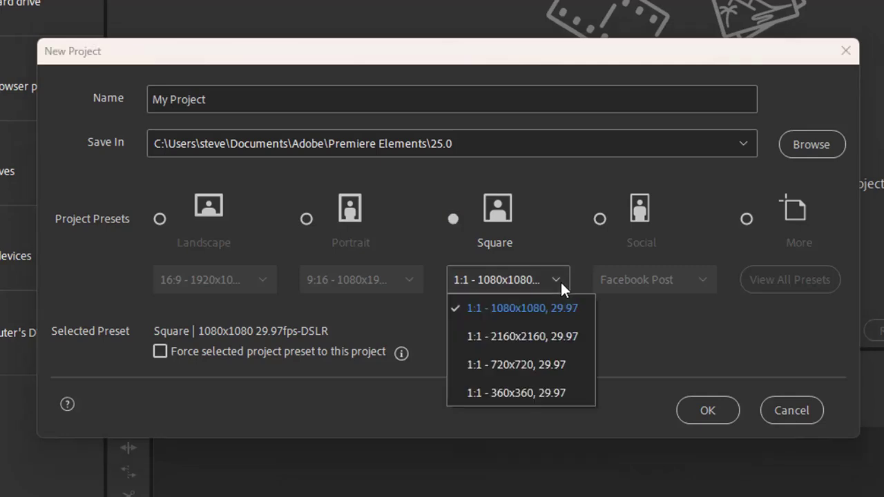
pyautogui.click(688, 333)
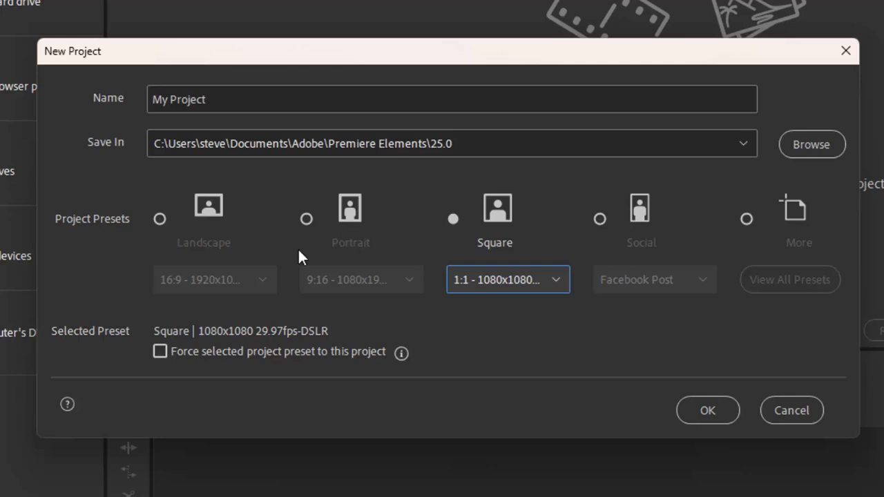
pyautogui.click(600, 219)
# Review the social platform formats and keep Facebook Post at 1080x1080.
pyautogui.click(701, 277)
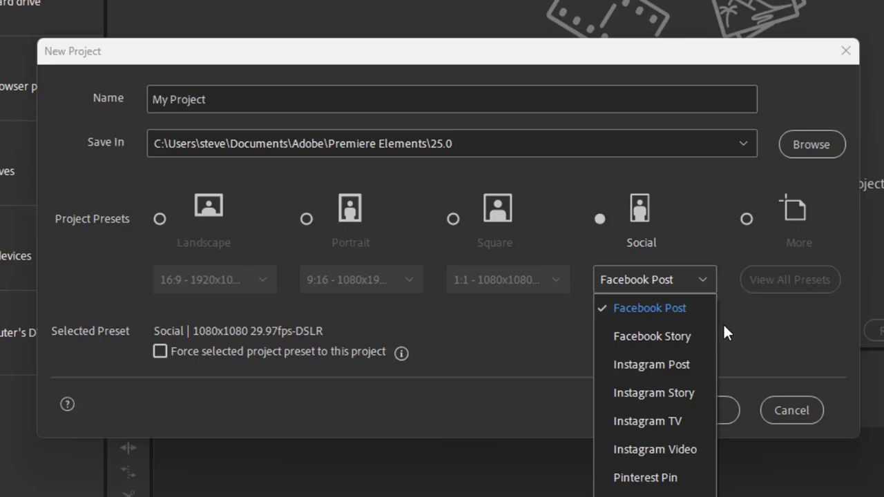
pyautogui.click(775, 331)
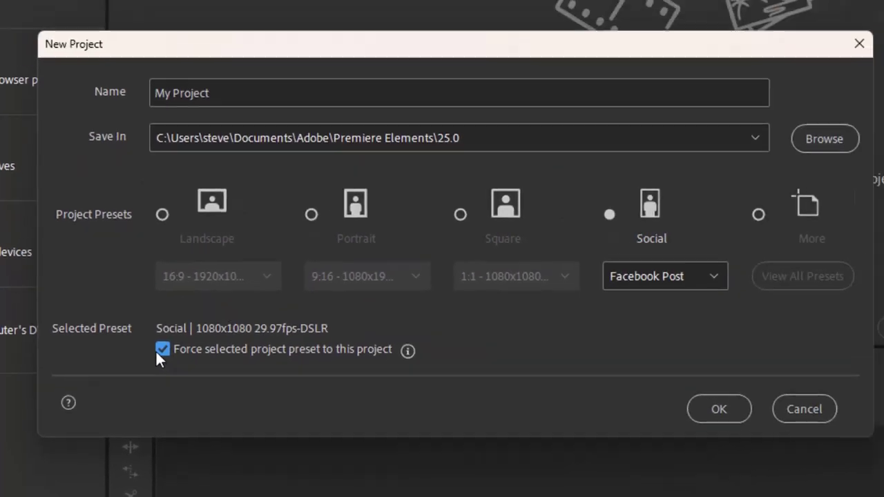
# Turn off preset forcing, choose Portrait 9:16 1080x1920, and create the project named 'Planes'.
pyautogui.click(261, 259)
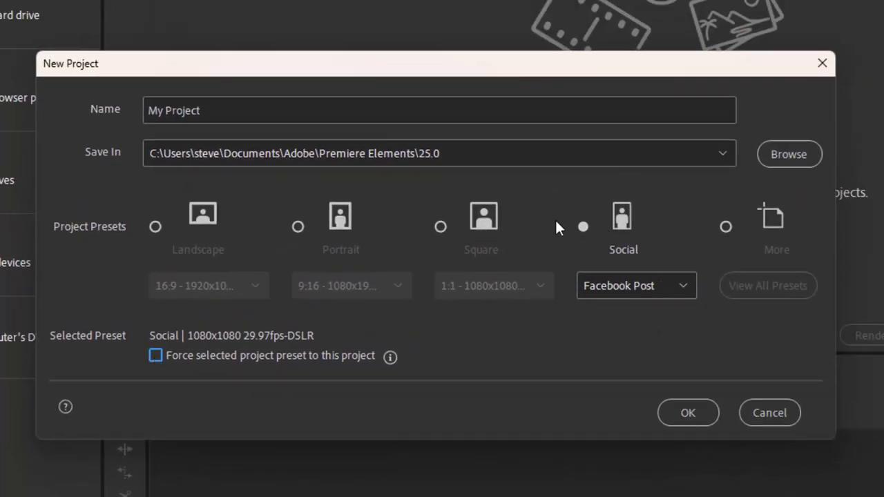
pyautogui.click(297, 225)
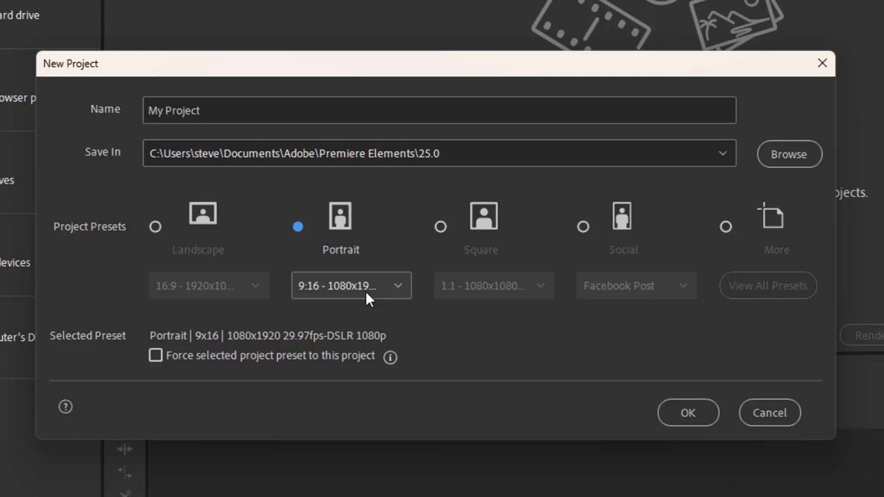
pyautogui.click(692, 411)
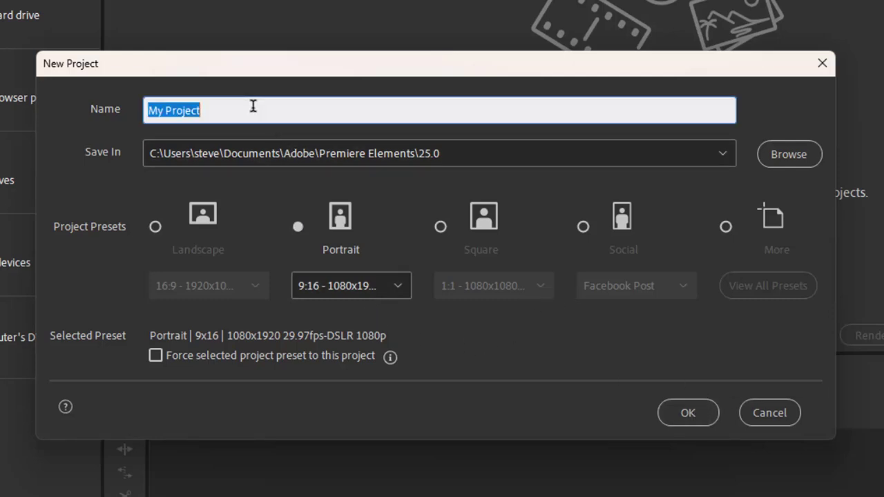
pyautogui.write('Planes')
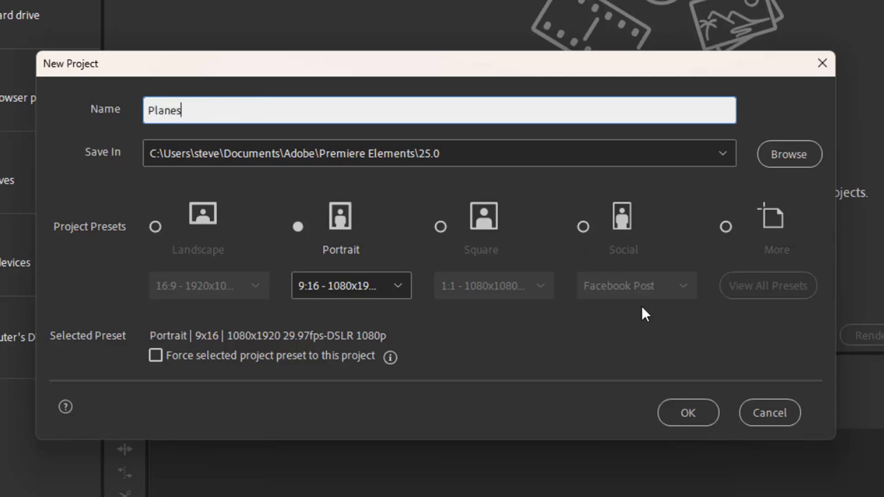
pyautogui.click(661, 405)
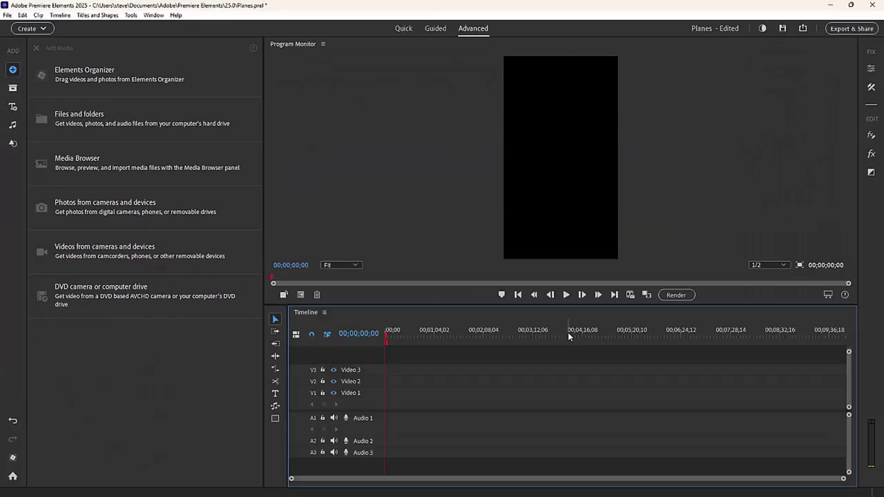
# Import FlyingAces.mp4 and MVI_0001–MVI_0003 from the Oshkosh folder via Add Media > Files and Folders.
pyautogui.click(184, 121)
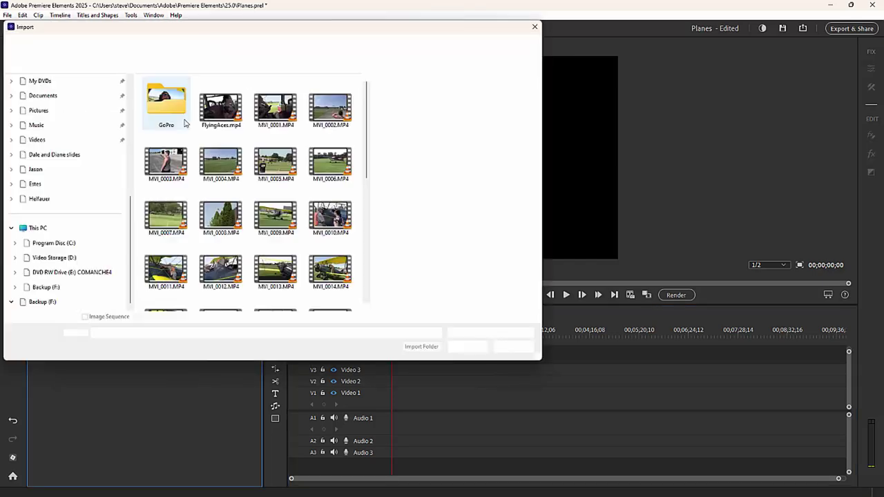
pyautogui.click(216, 112)
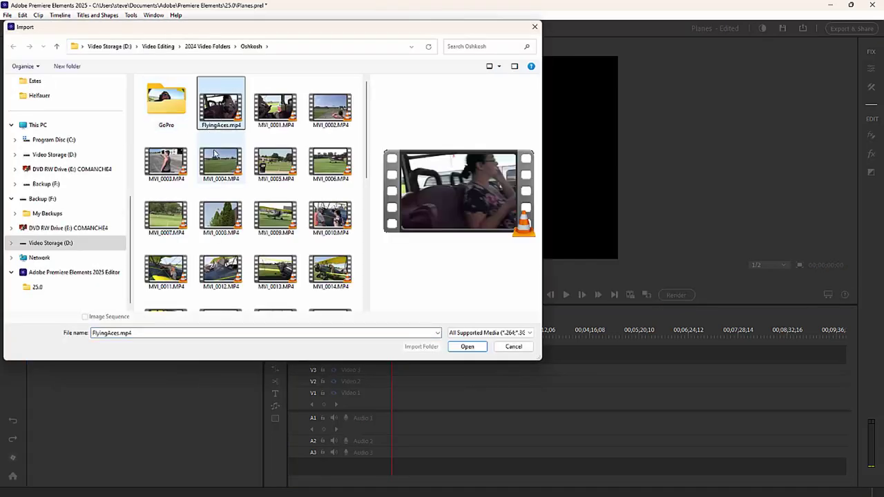
pyautogui.keyDown('shift'); pyautogui.click(177, 168); pyautogui.keyUp('shift')
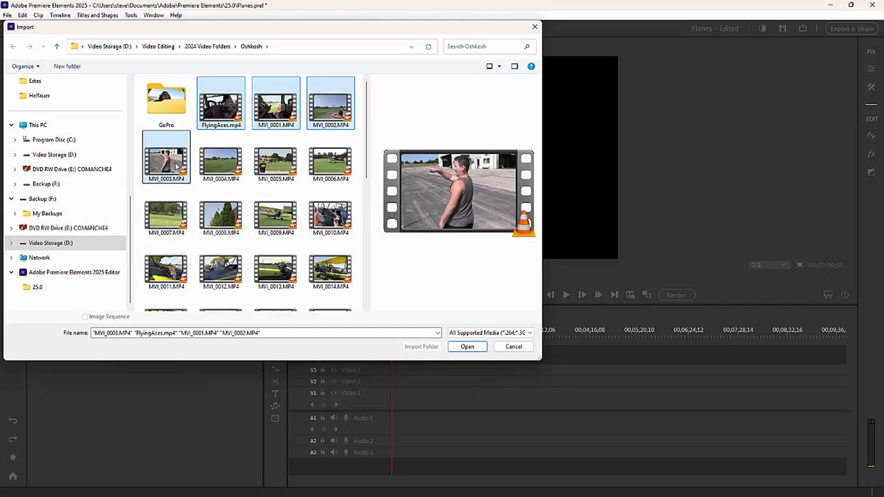
pyautogui.click(463, 347)
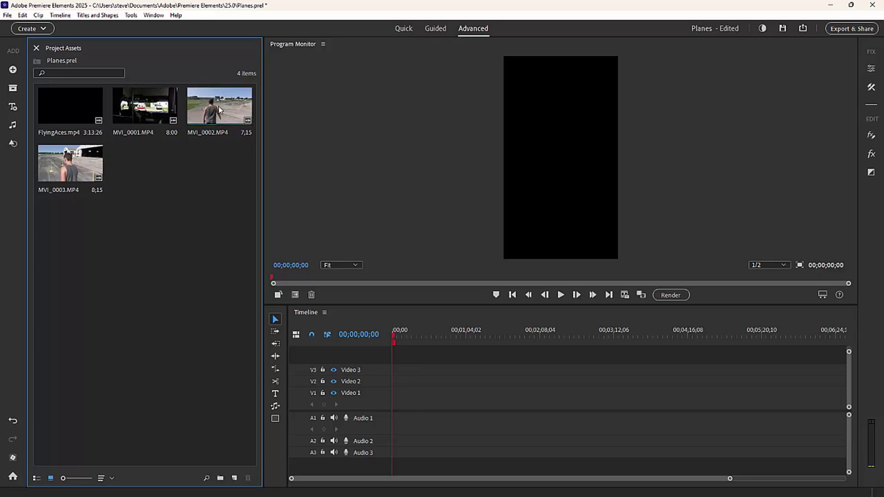
# Drag MVI_0002 from Project Assets onto the Video 1 track.
pyautogui.moveTo(219, 109); pyautogui.dragTo(391, 391)
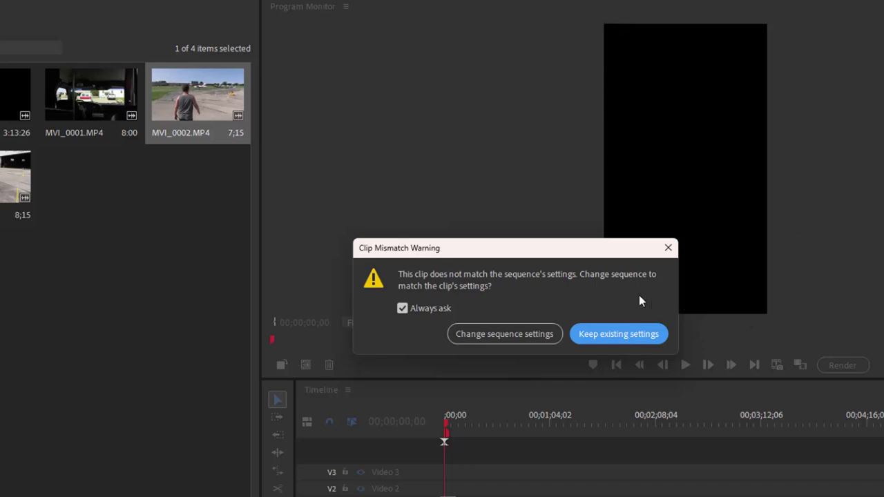
# Choose Change sequence settings so the sequence matches MVI_0002's landscape frame.
pyautogui.click(486, 334)
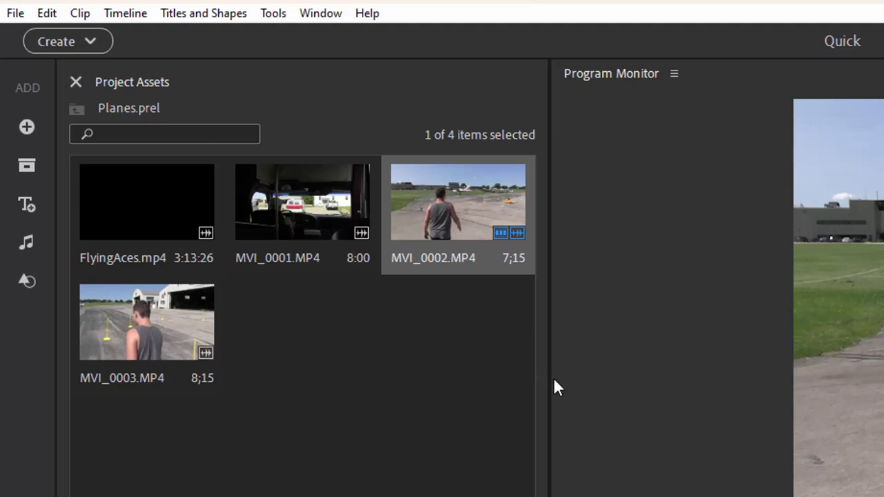
# Narrow the Project Assets panel and open a widened quick Tools panel.
pyautogui.moveTo(550, 381); pyautogui.dragTo(304, 357)
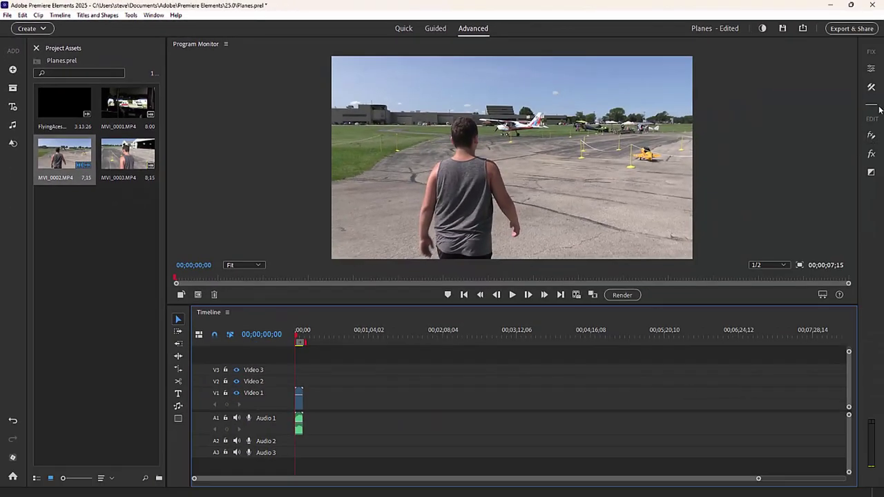
pyautogui.click(871, 88)
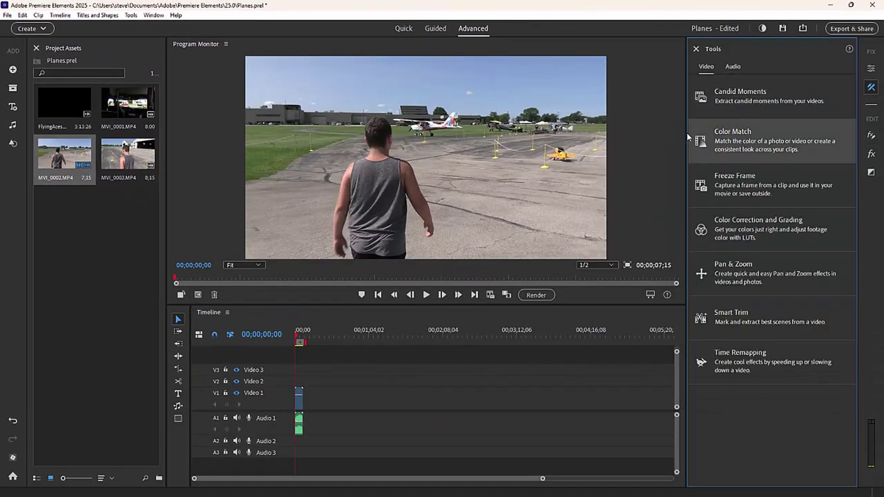
pyautogui.moveTo(689, 140)
pyautogui.mouseDown()
pyautogui.moveTo(525, 116)
pyautogui.moveTo(696, 138)
pyautogui.mouseUp()
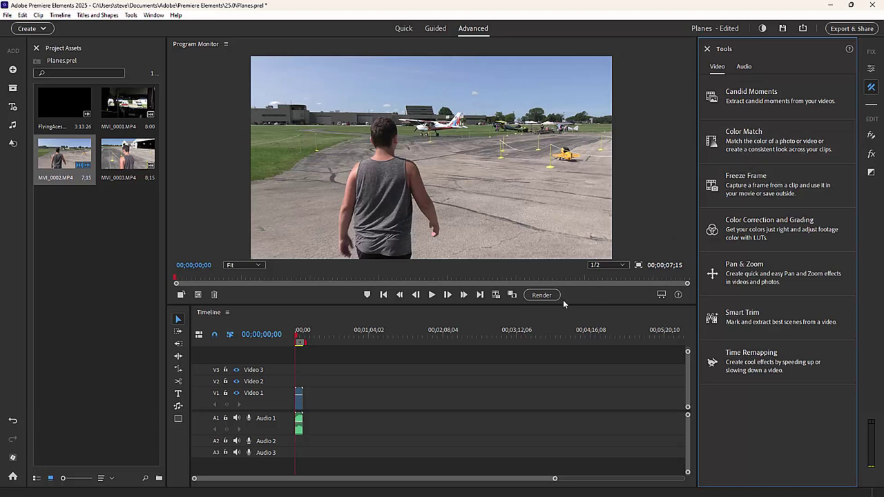
# Detach the Timeline into a floating window and reposition it.
pyautogui.click(294, 316)
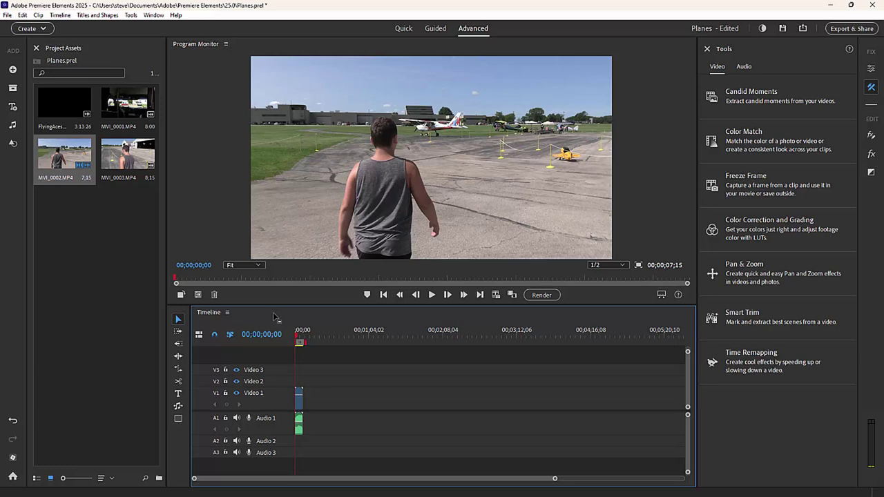
pyautogui.moveTo(274, 317); pyautogui.dragTo(108, 220)
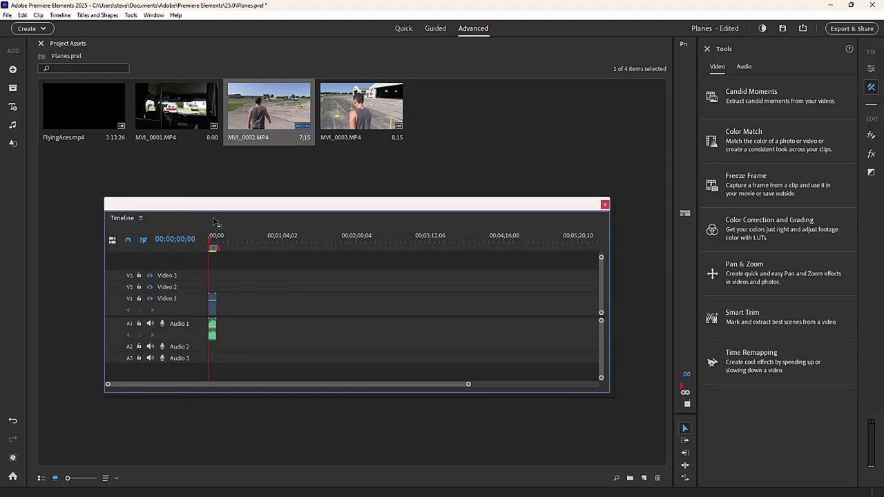
pyautogui.moveTo(277, 198); pyautogui.dragTo(242, 210)
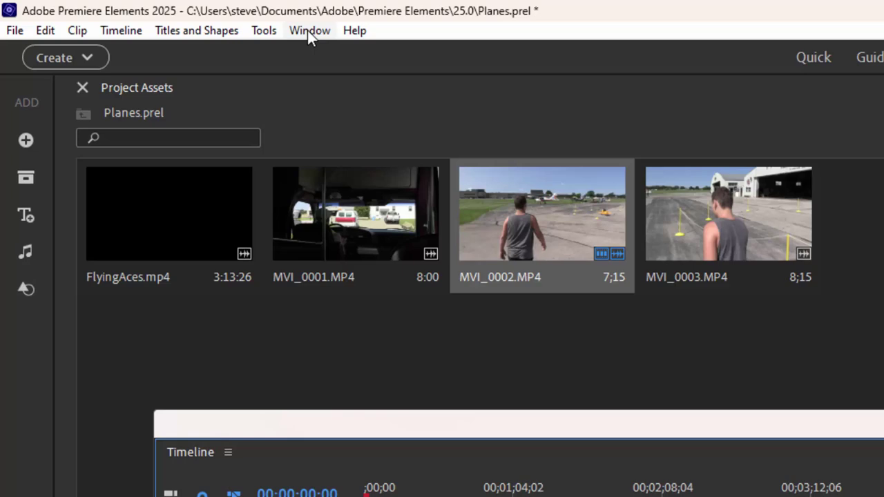
# Restore the default workspace from the Window menu, re-docking the Timeline.
pyautogui.click(308, 31)
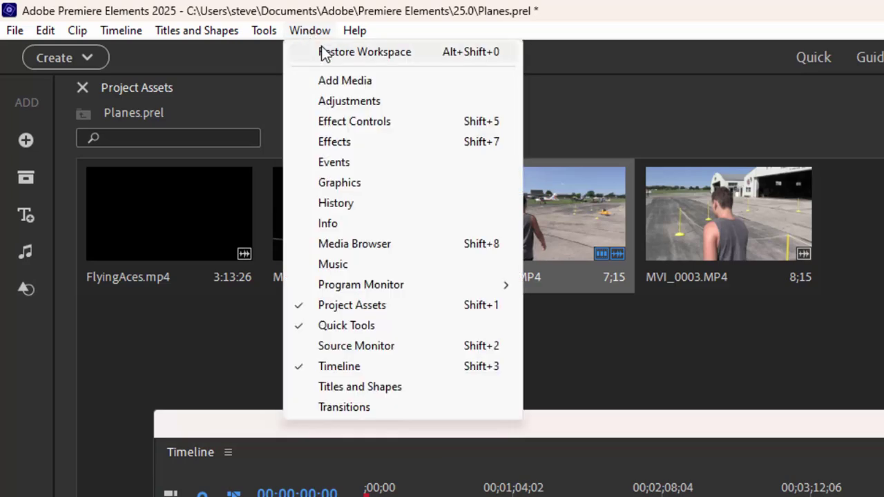
pyautogui.click(325, 54)
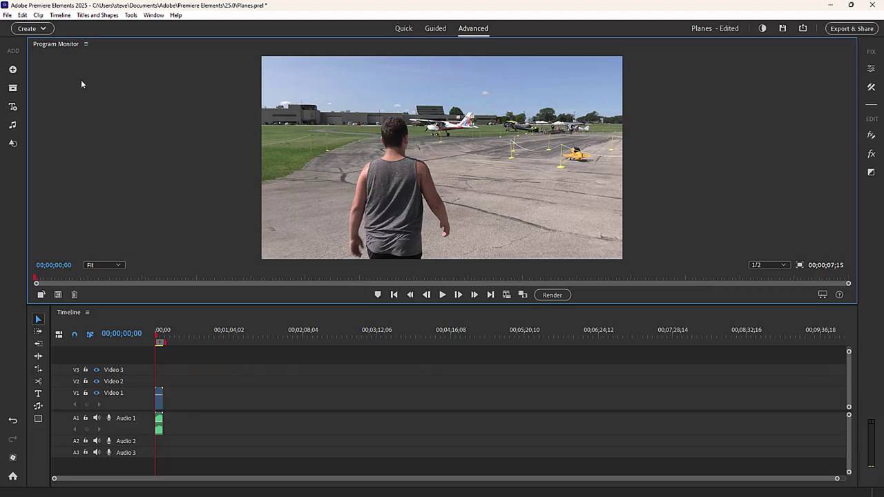
# Append a second MVI_0002 and then MVI_0003 to Video 1/Audio 1, totalling 00;00;23;15.
pyautogui.click(13, 88)
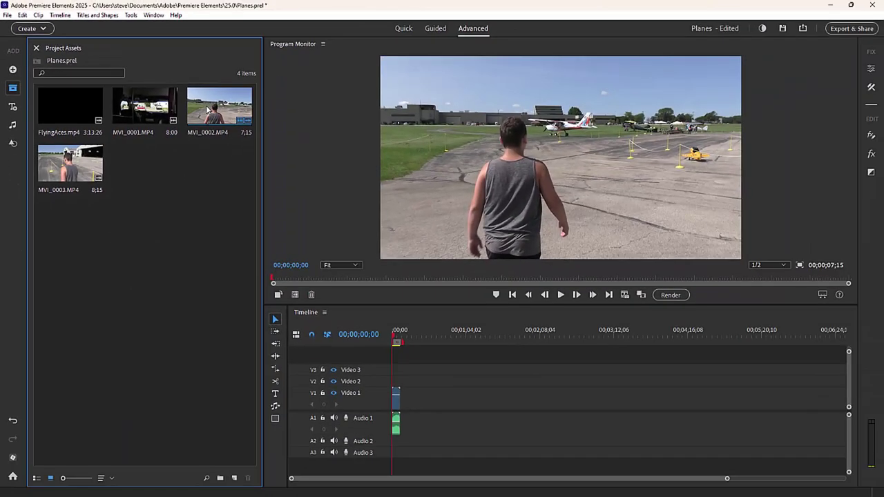
pyautogui.moveTo(224, 127); pyautogui.dragTo(445, 438)
pyautogui.moveTo(405, 400); pyautogui.dragTo(405, 399)
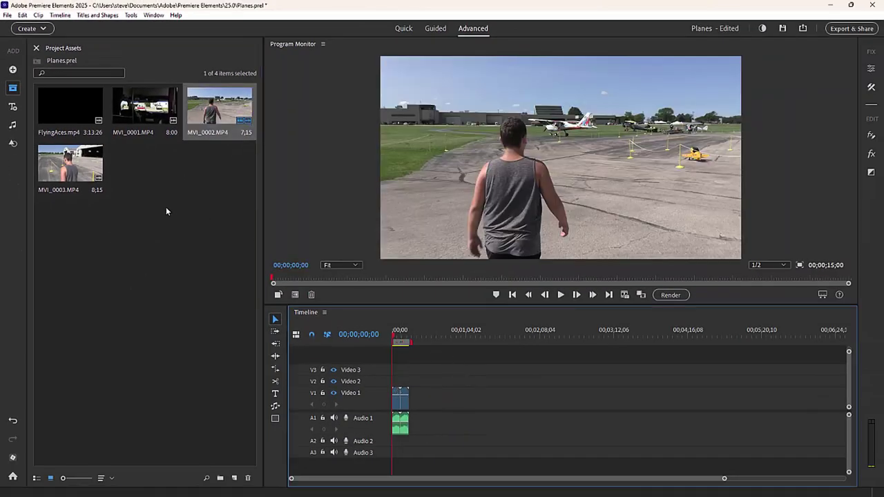
pyautogui.click(231, 203)
pyautogui.moveTo(70, 164); pyautogui.dragTo(415, 399)
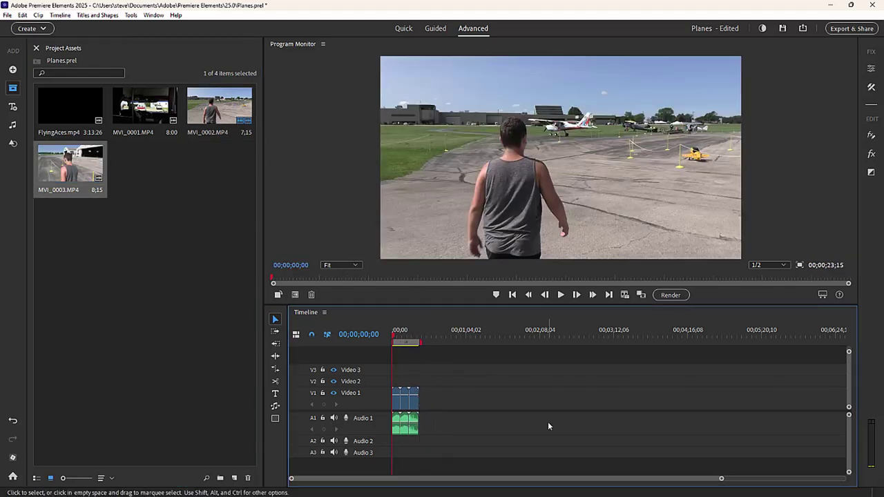